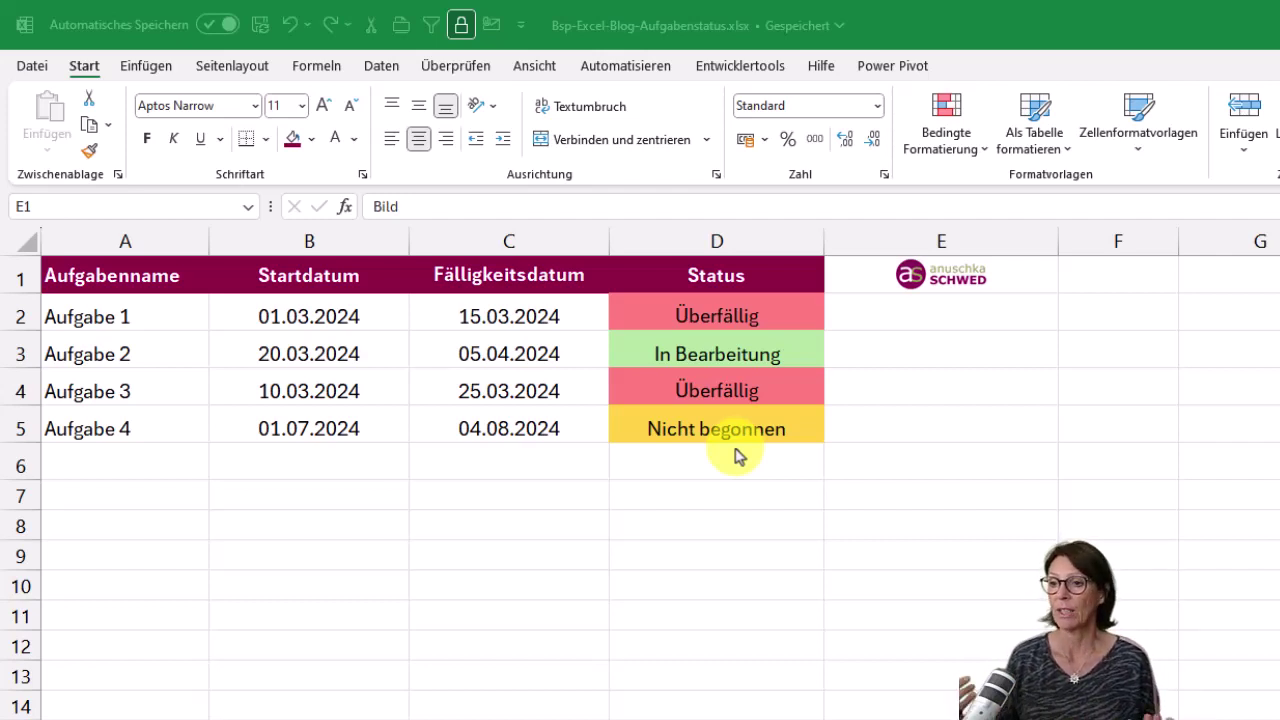
Step: Select the status cells D2:D5 holding the nested WENN formulas
click(745, 316)
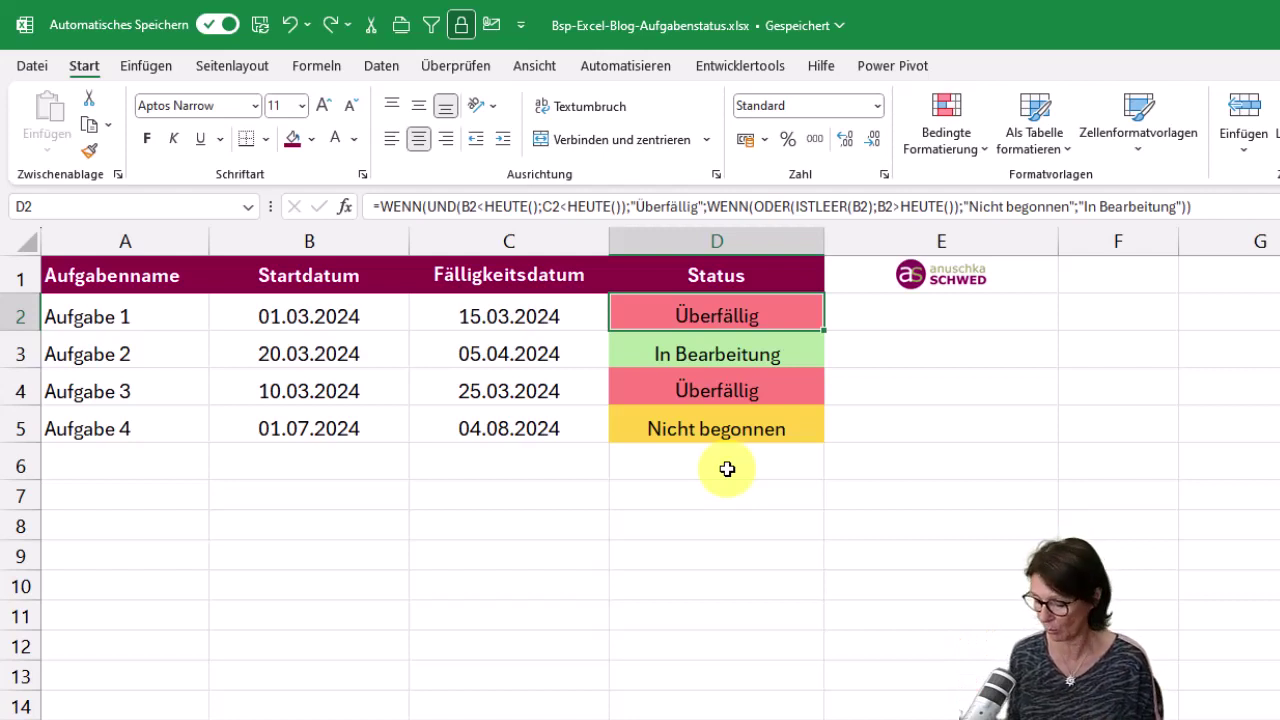
key(shift+Down)
key(shift+Down)
key(shift+Down)
key(shift+Down)
key(shift+Up)
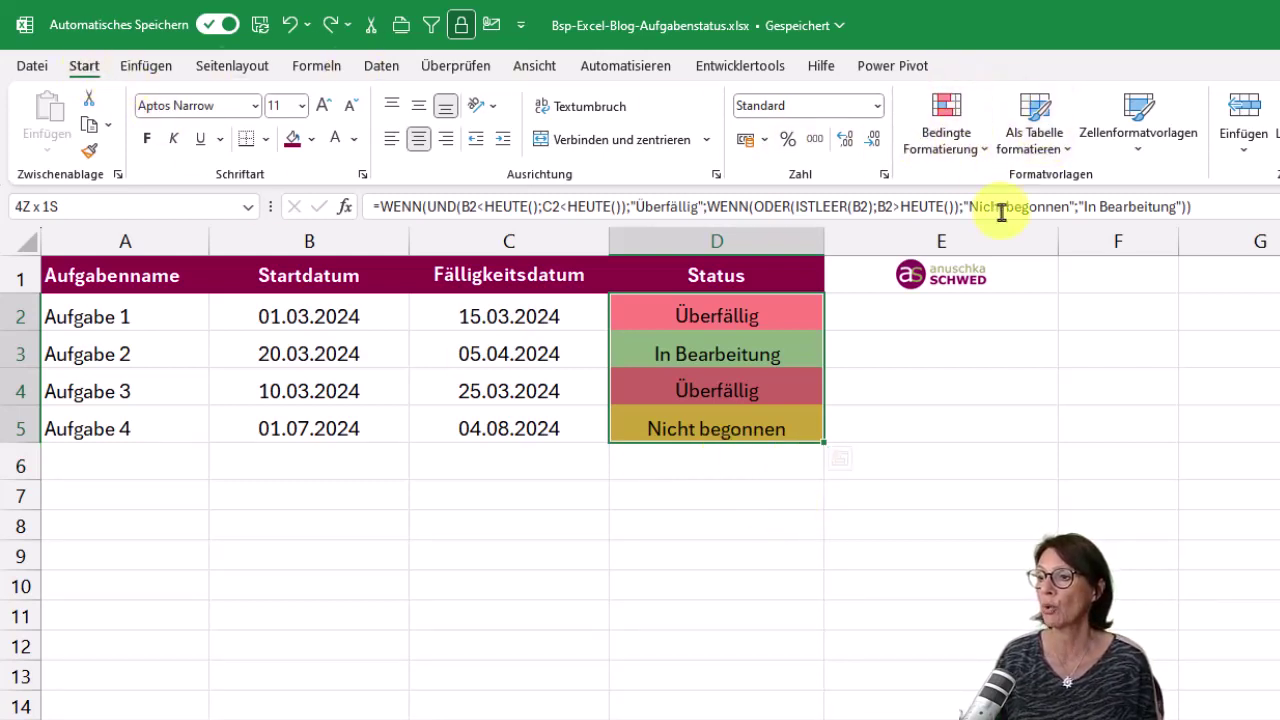
Step: Preview the 'Formel zur Ermittlung…' new rule type under Bedingte Formatierung, then cancel it
click(942, 146)
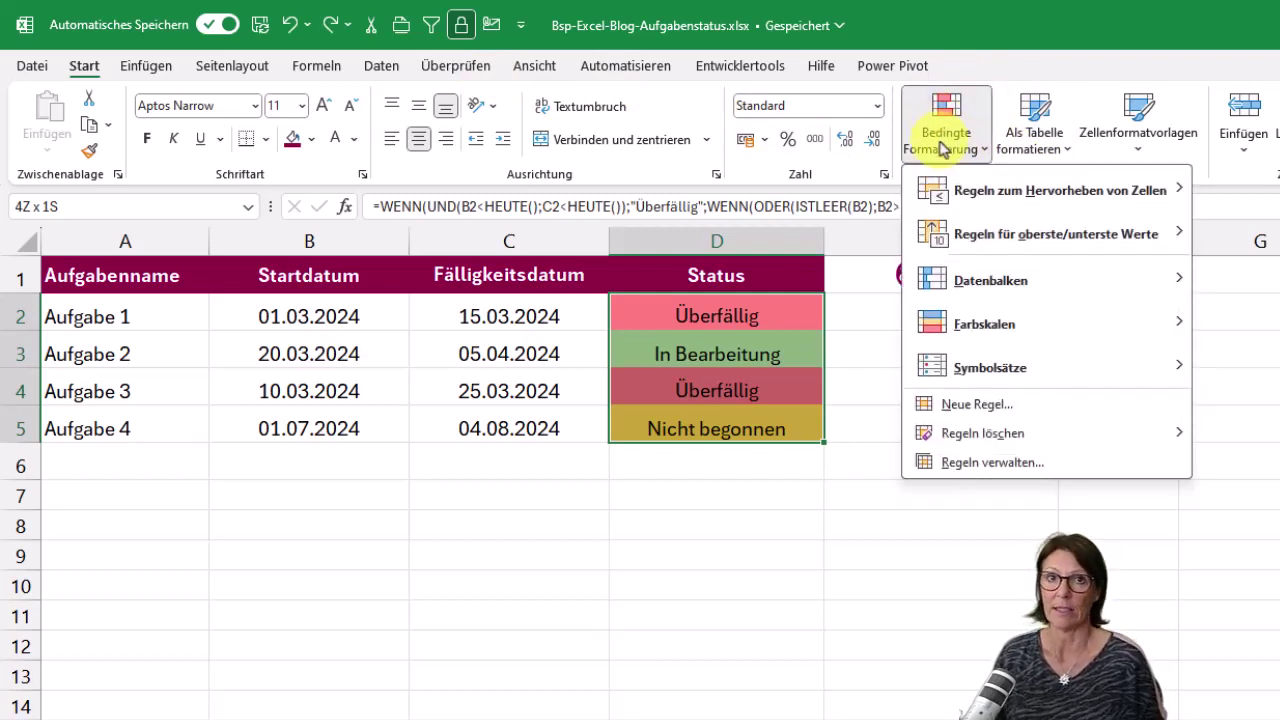
click(960, 404)
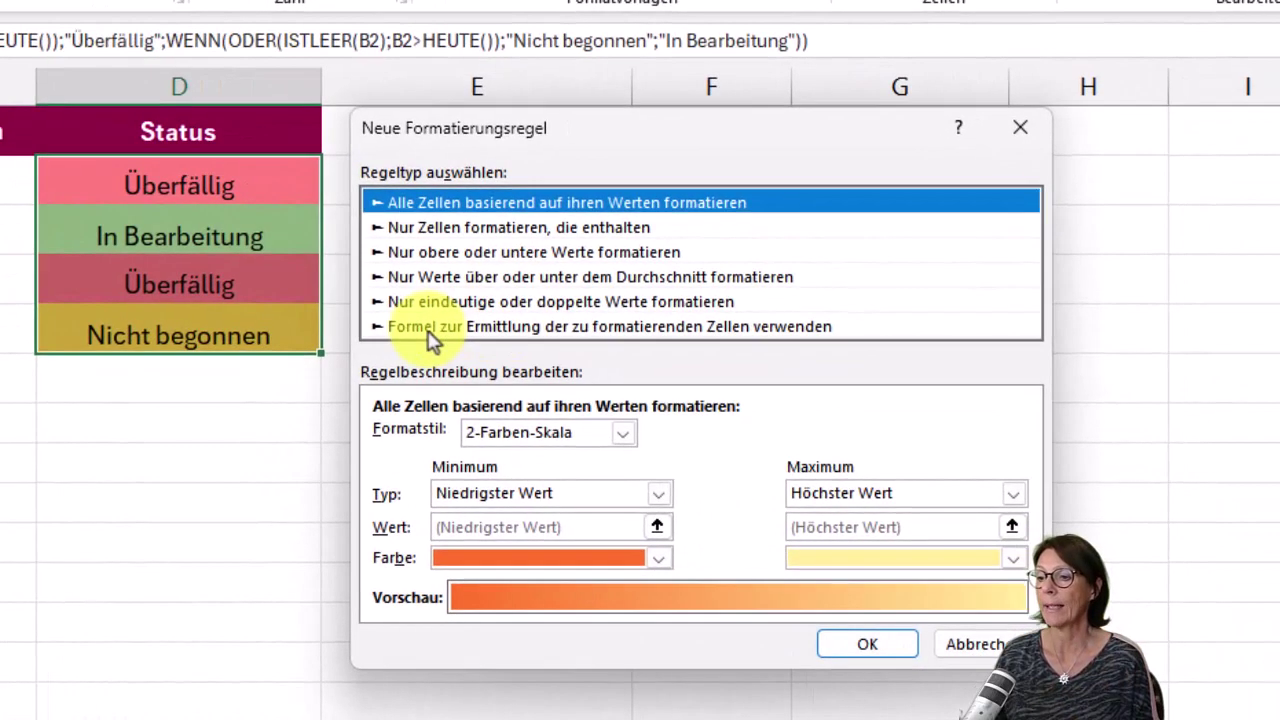
click(590, 363)
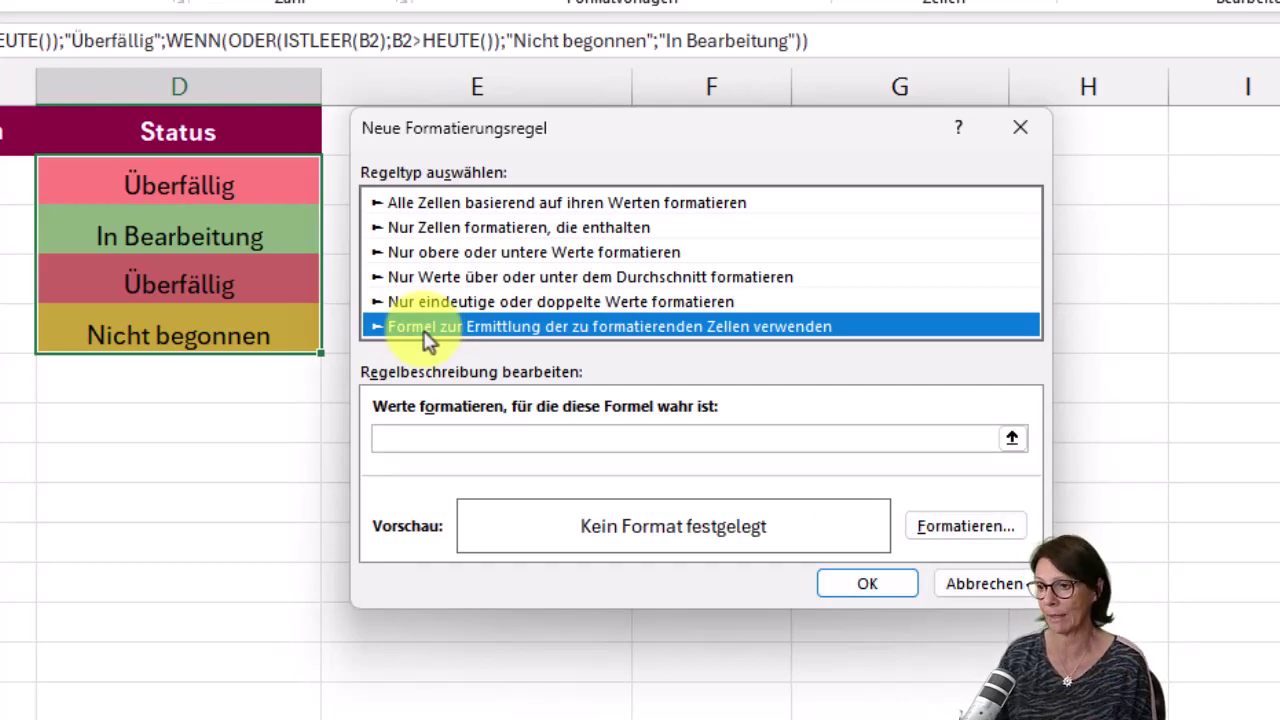
key(Escape)
Step: Show the three formula rules on $D$2:$D$5 in Regeln verwalten and select the Nicht begonnen rule
click(383, 112)
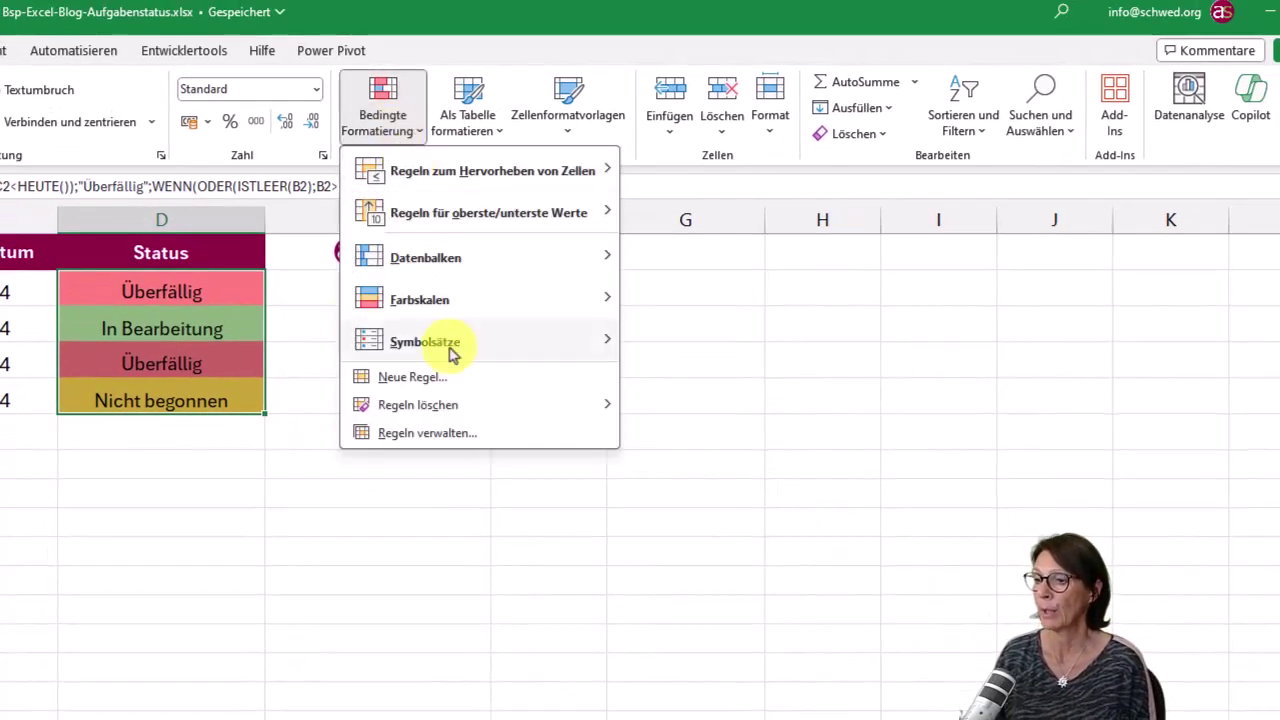
click(441, 435)
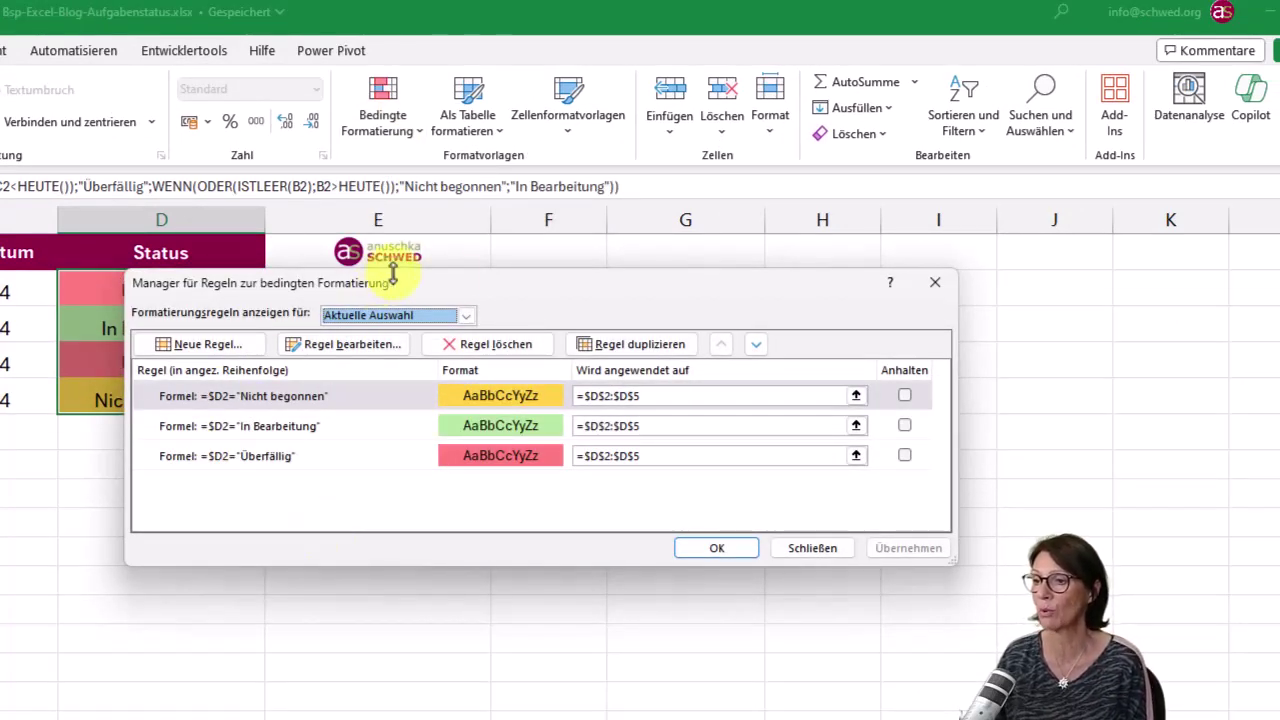
drag(462, 287, 437, 316)
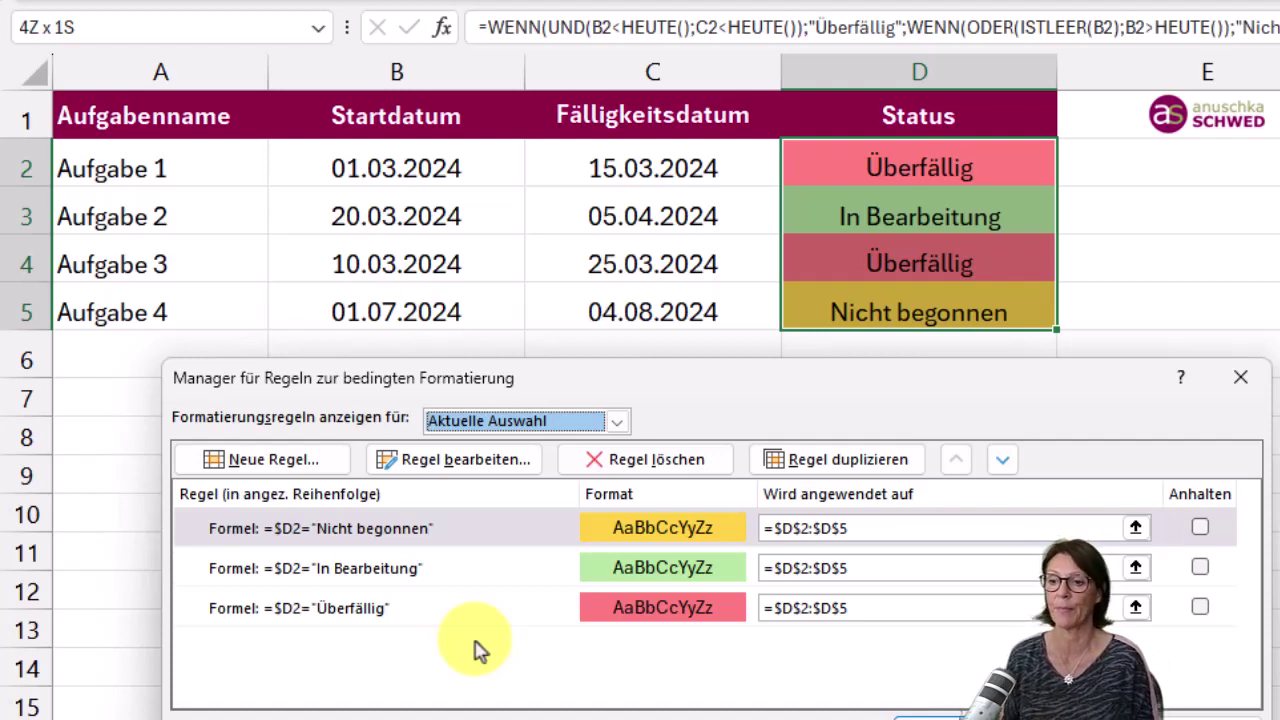
click(371, 526)
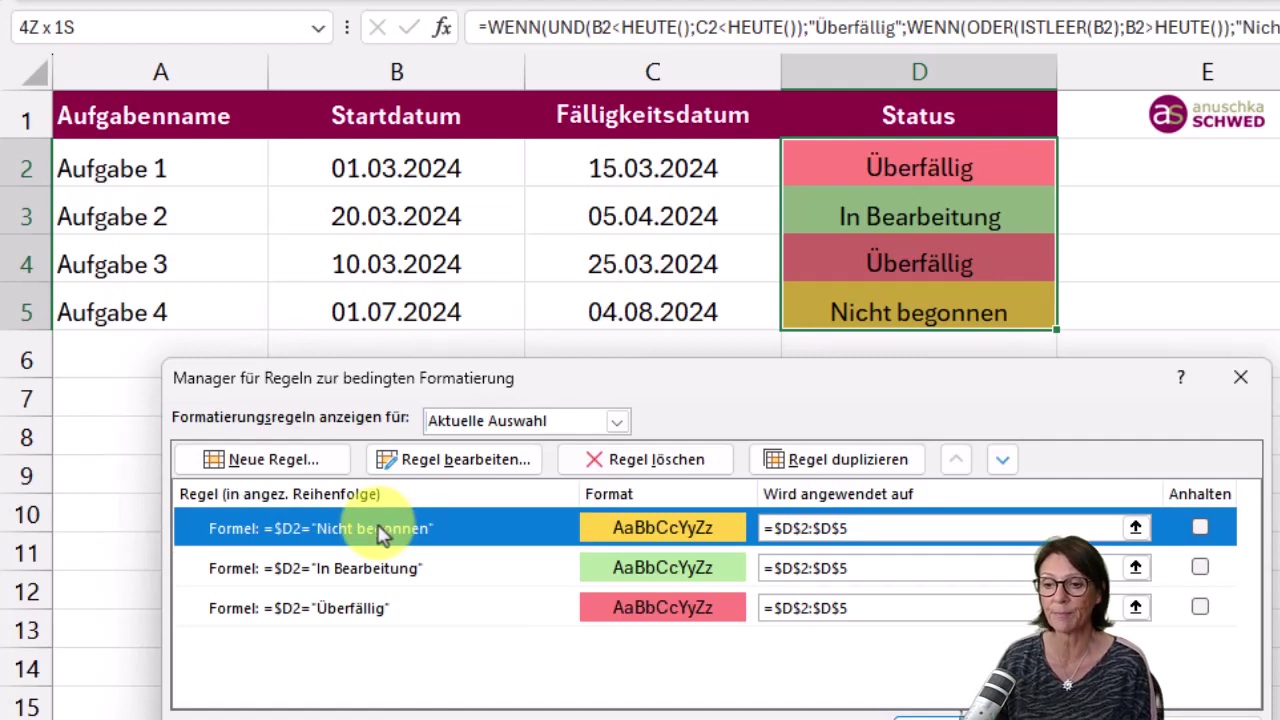
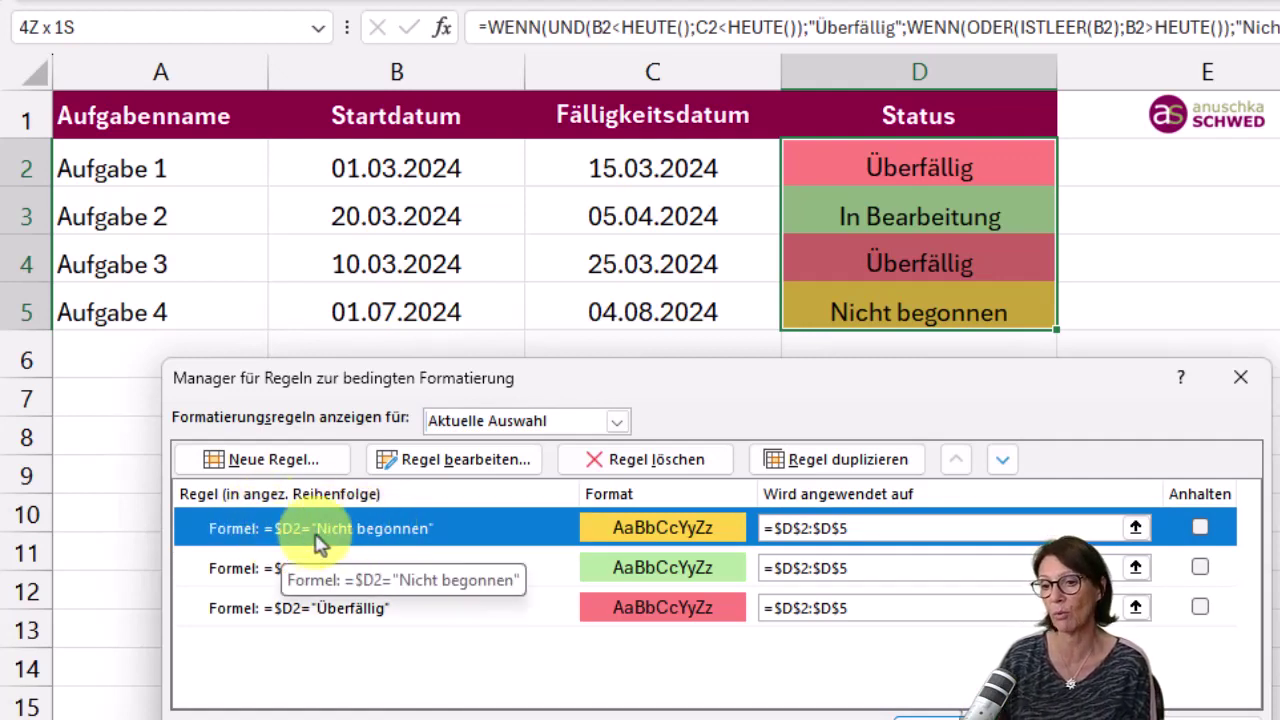
Step: Open the =$D2="Nicht begonnen" rule for editing in the Rules Manager
click(475, 466)
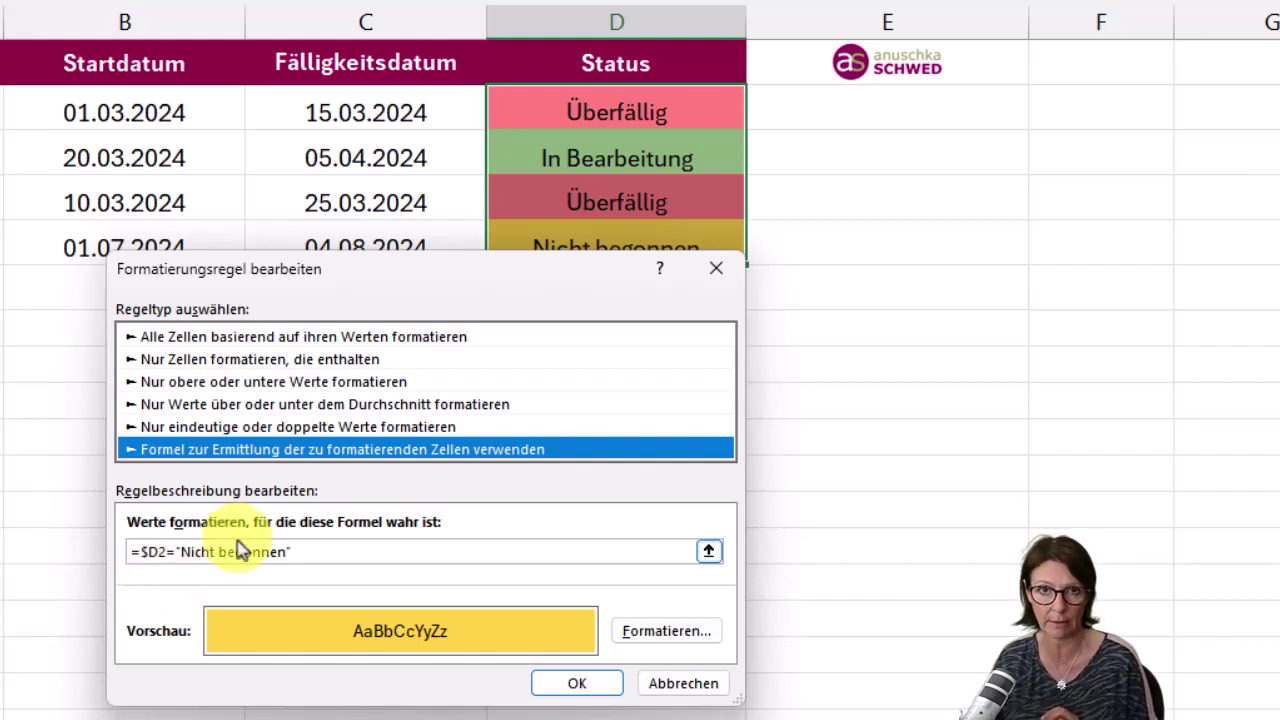
click(148, 553)
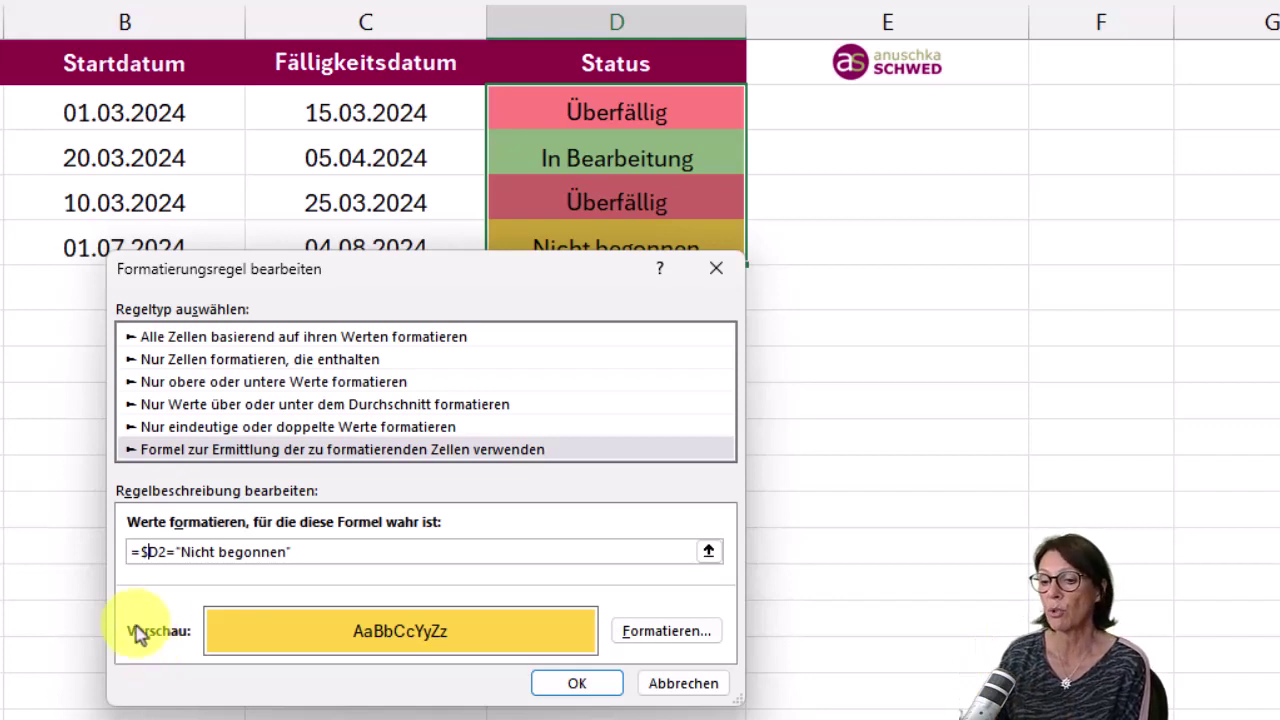
click(144, 552)
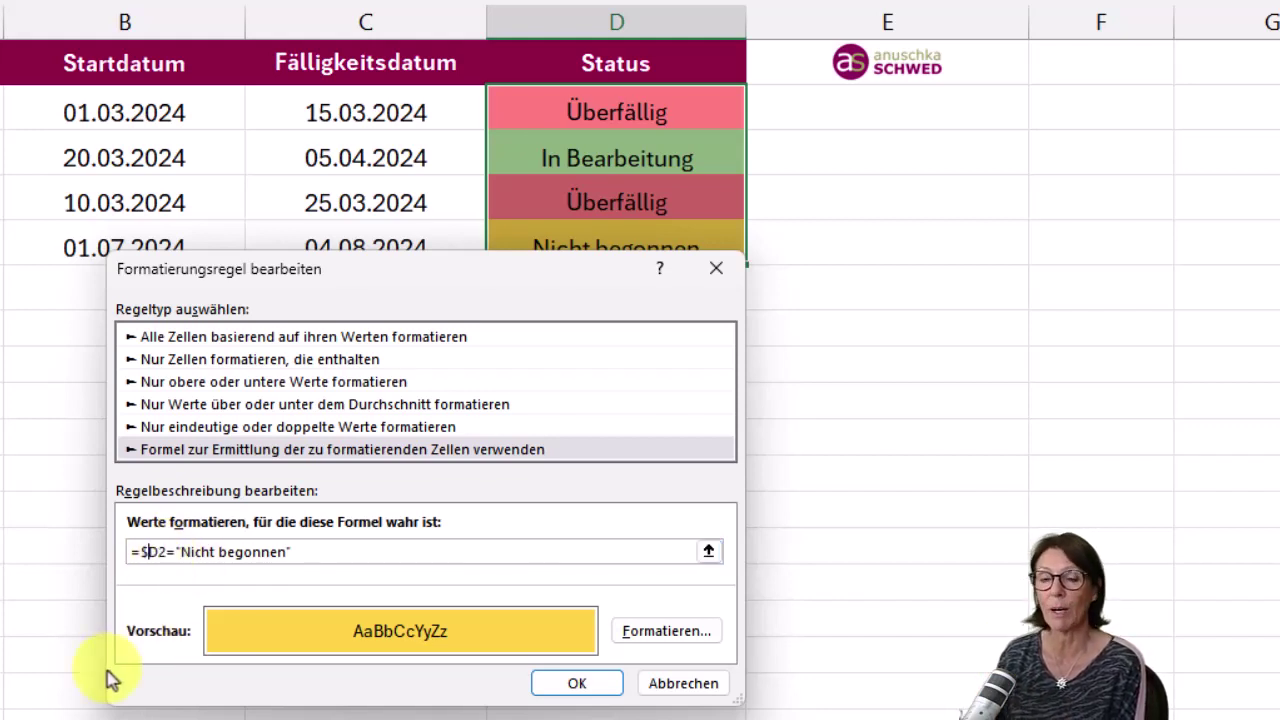
Step: Keep the yellow fill for the Nicht begonnen rule and apply all three status rules to $D$2:$D$5
click(703, 638)
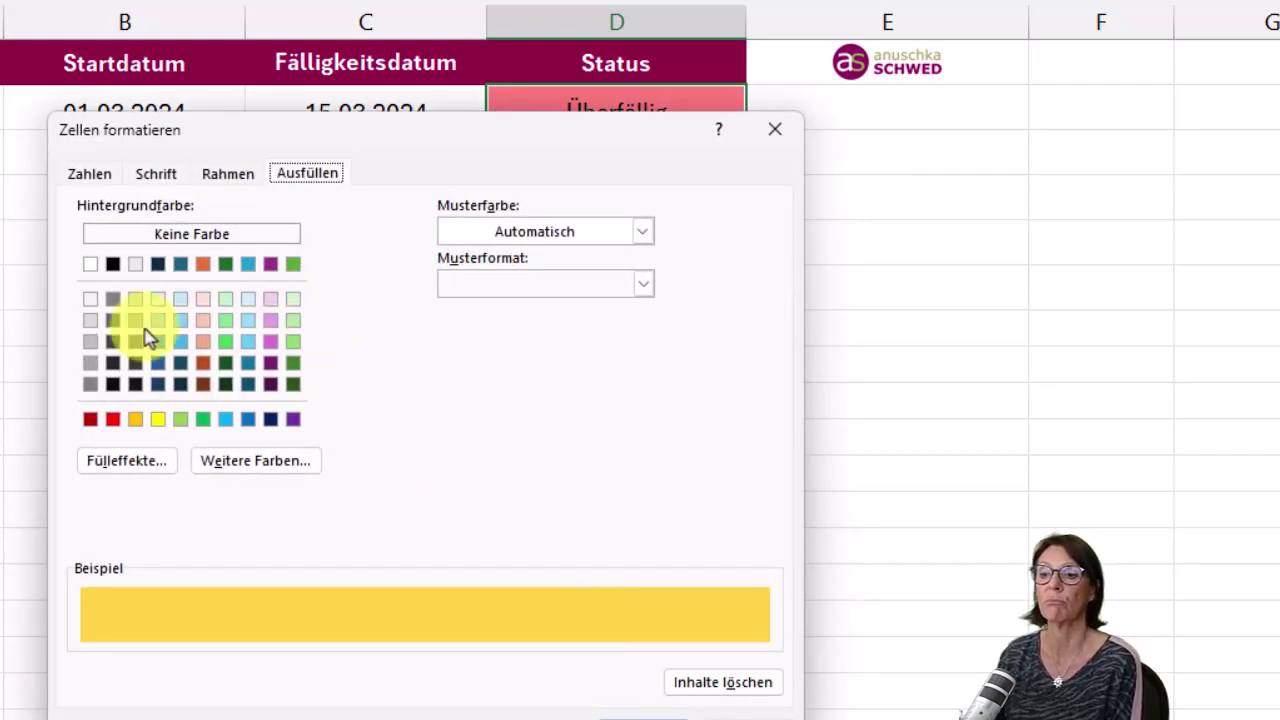
click(603, 708)
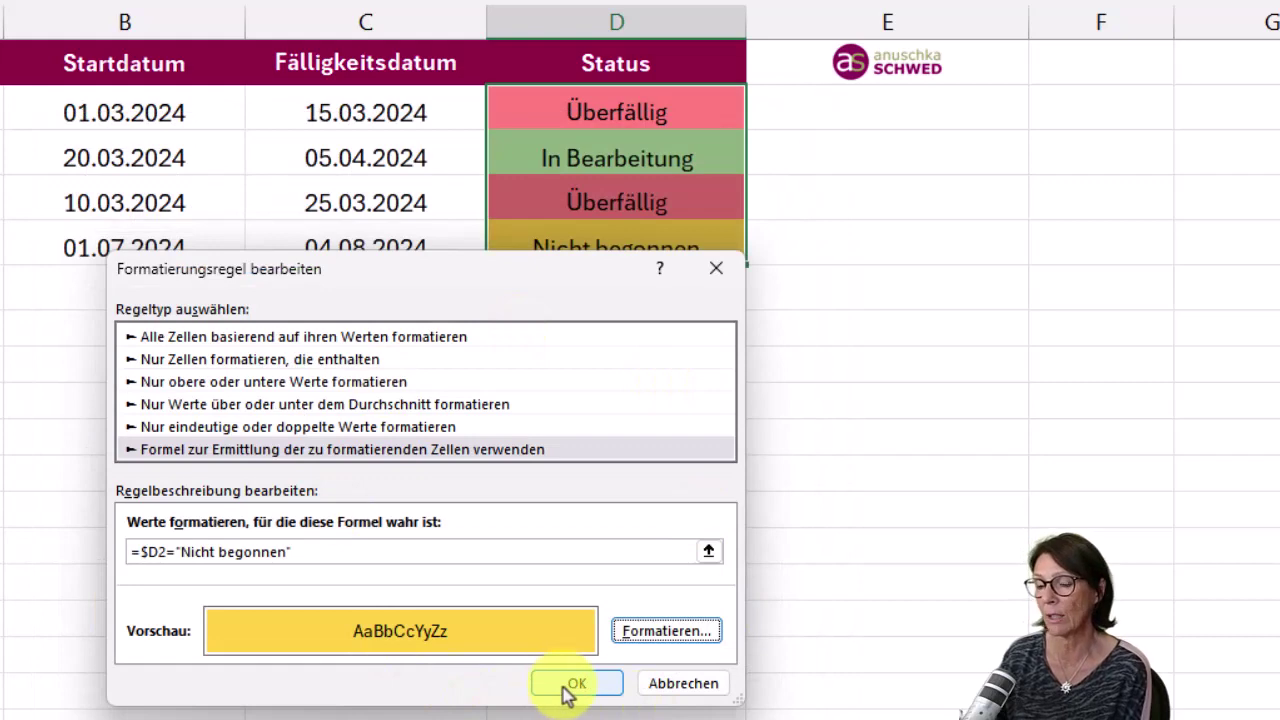
click(567, 693)
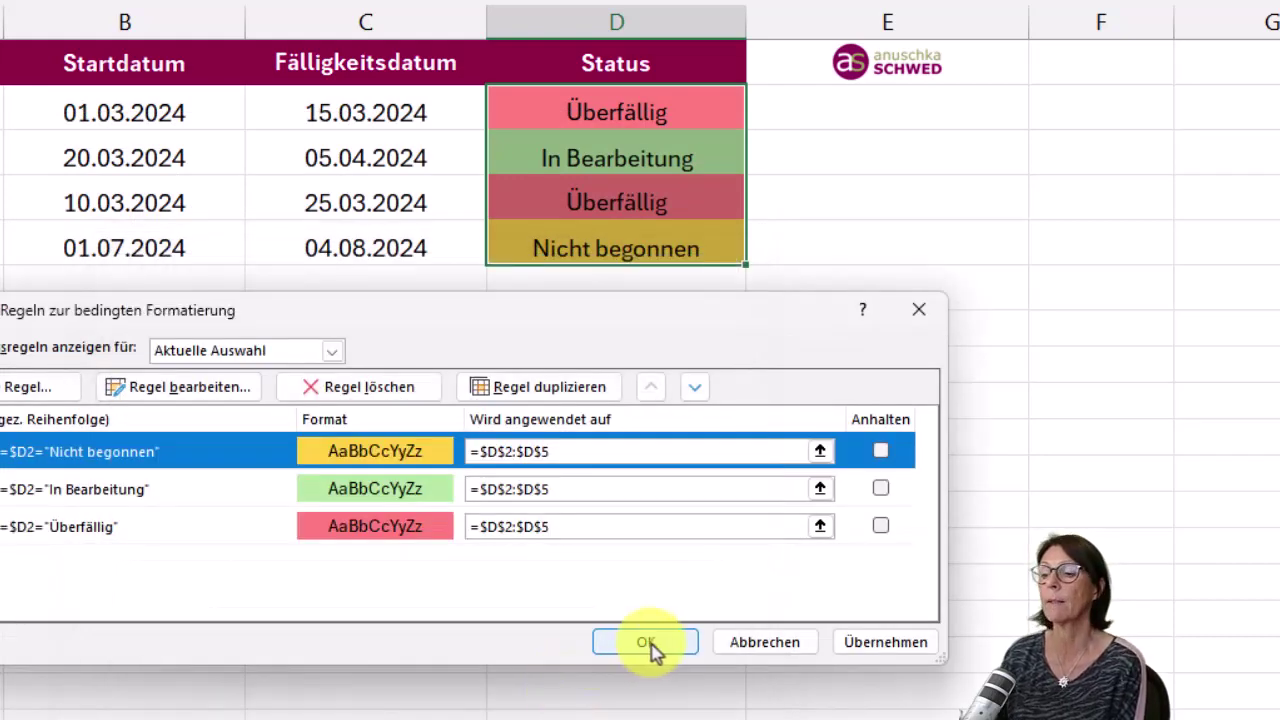
click(648, 645)
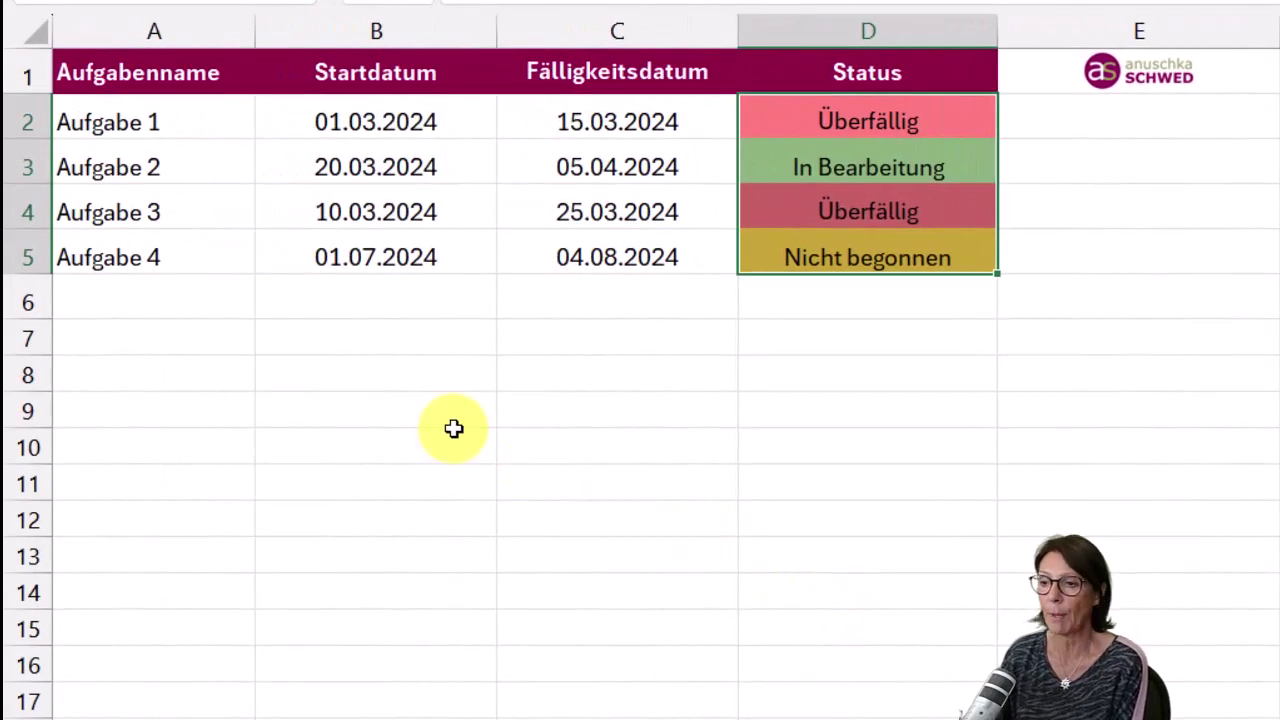
Step: Enter 1.3.24 as Aufgabe 4's start date in B5, turning its status green In Bearbeitung
click(374, 251)
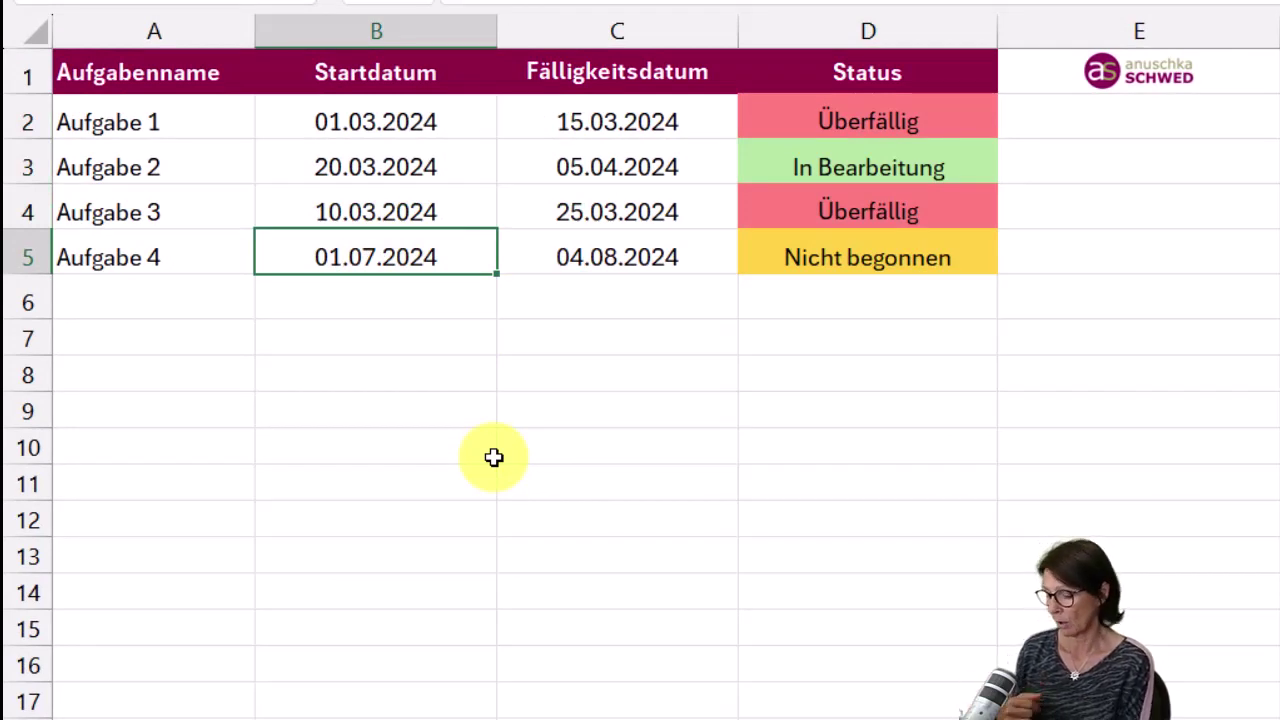
text(1.)
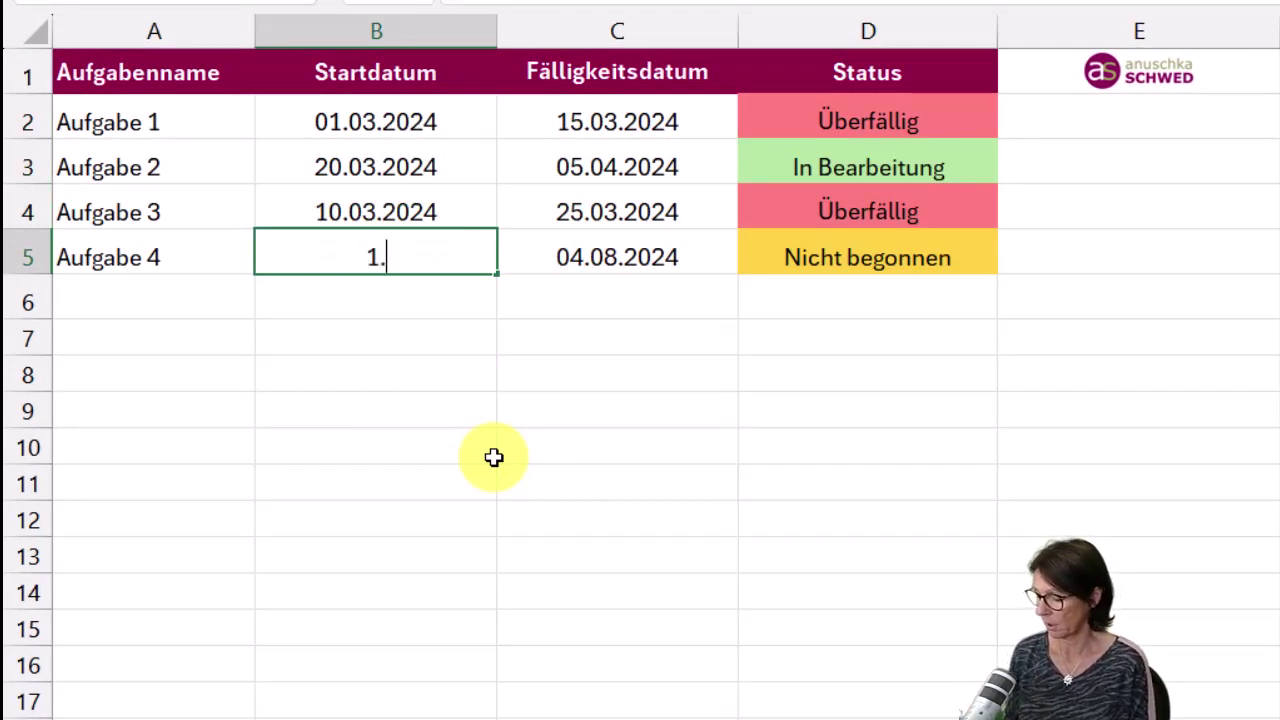
text(3.24)
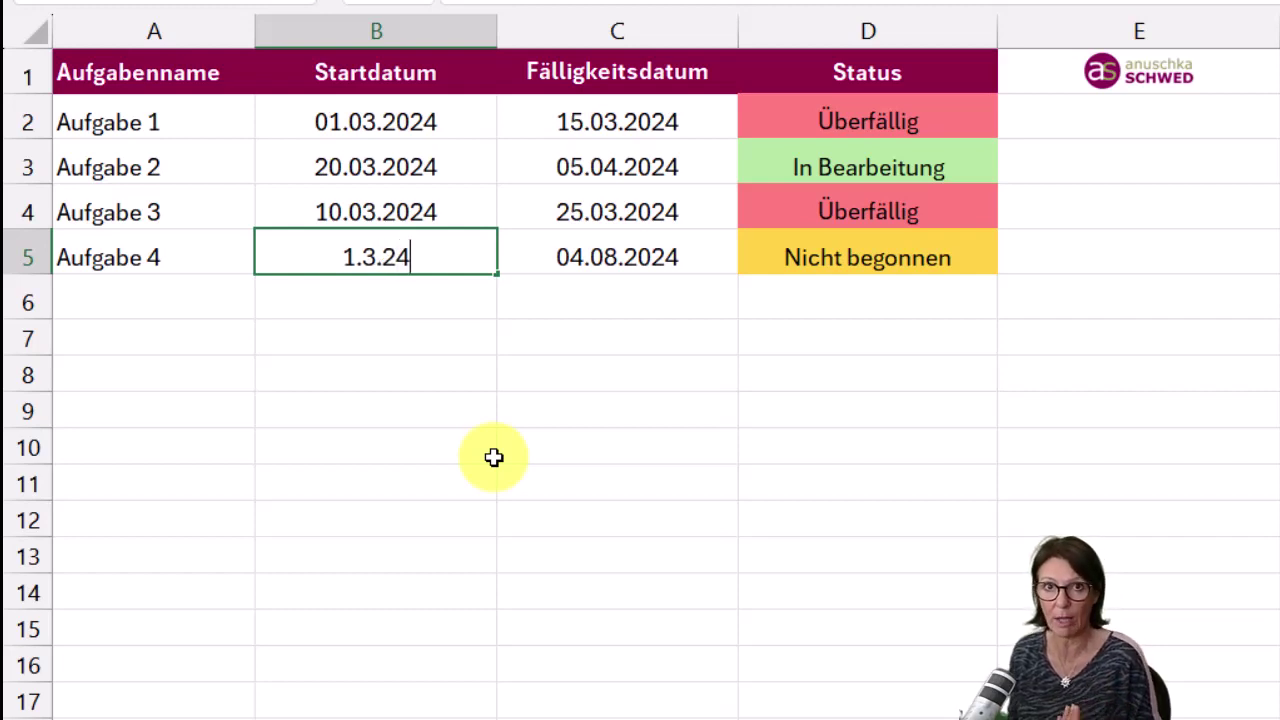
key(Return)
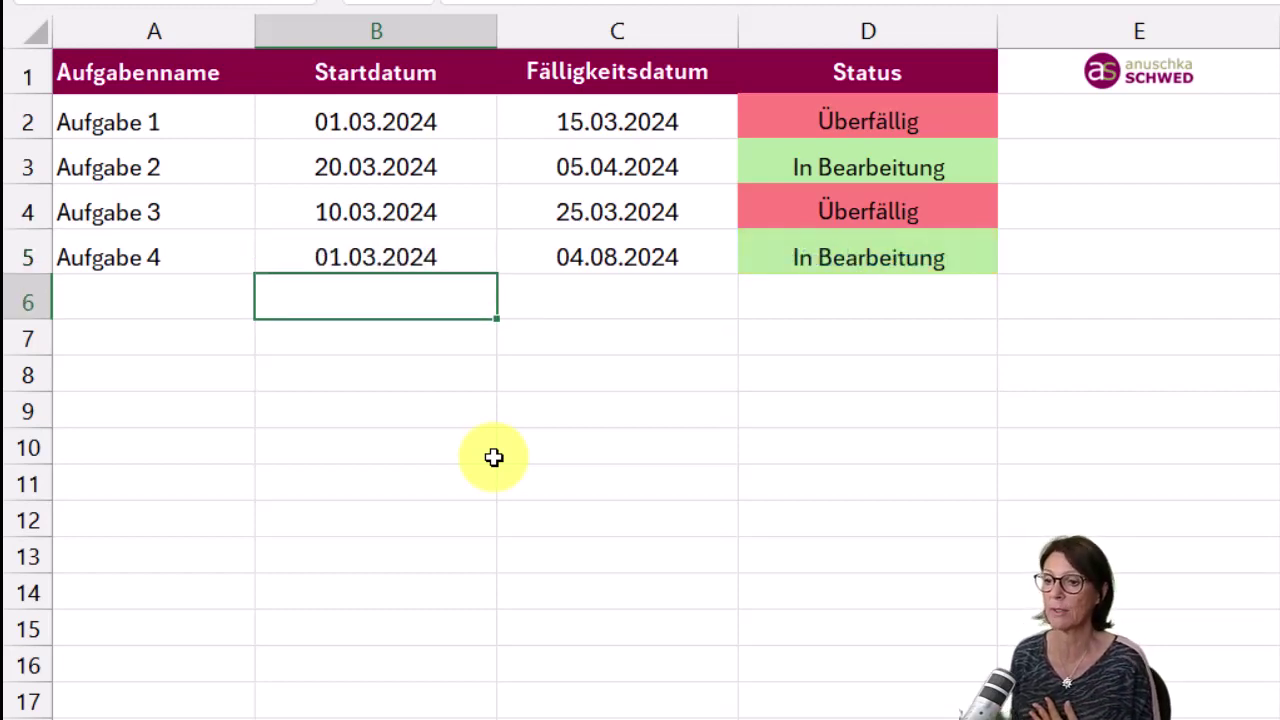